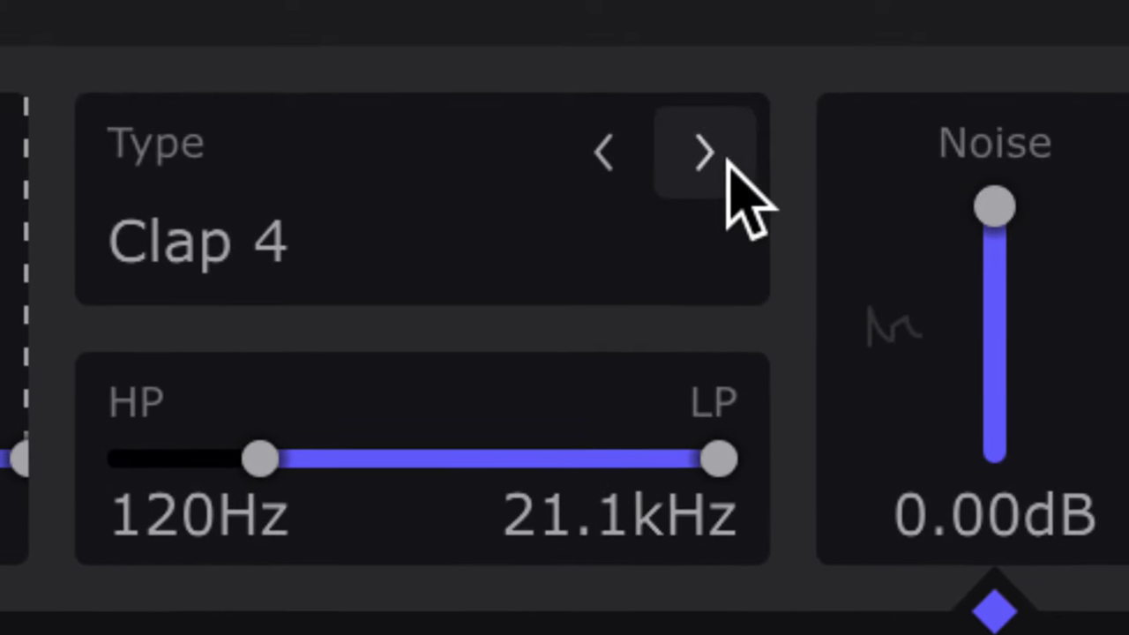
- Step to the next noise type, then choose Acoustic Crash 2 for the drum layer
left_click(727, 159)
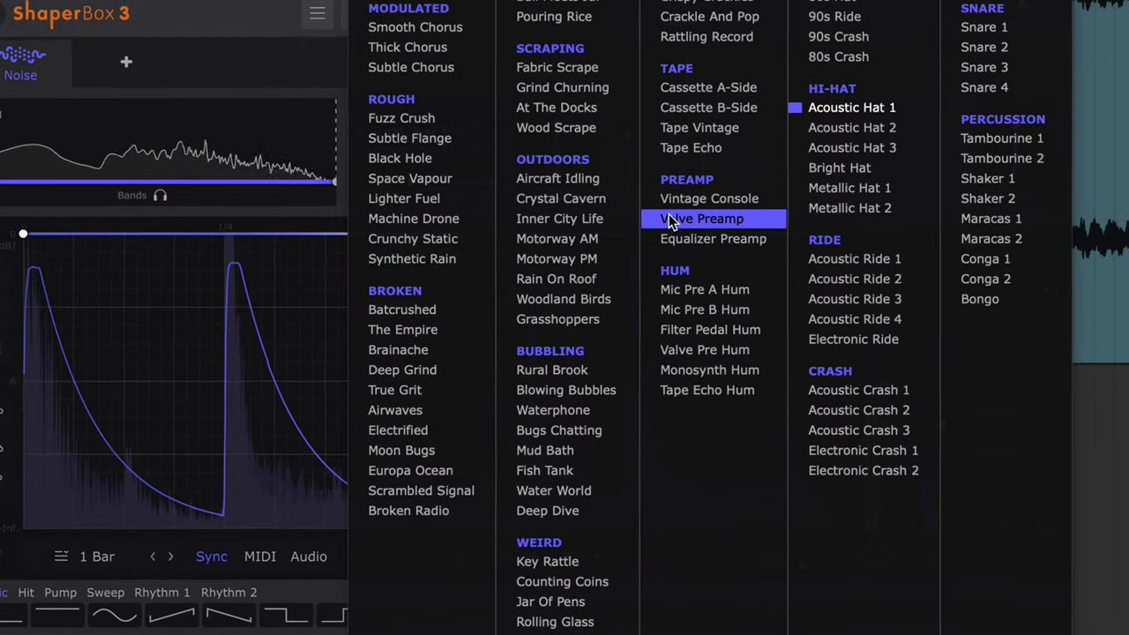
left_click(861, 405)
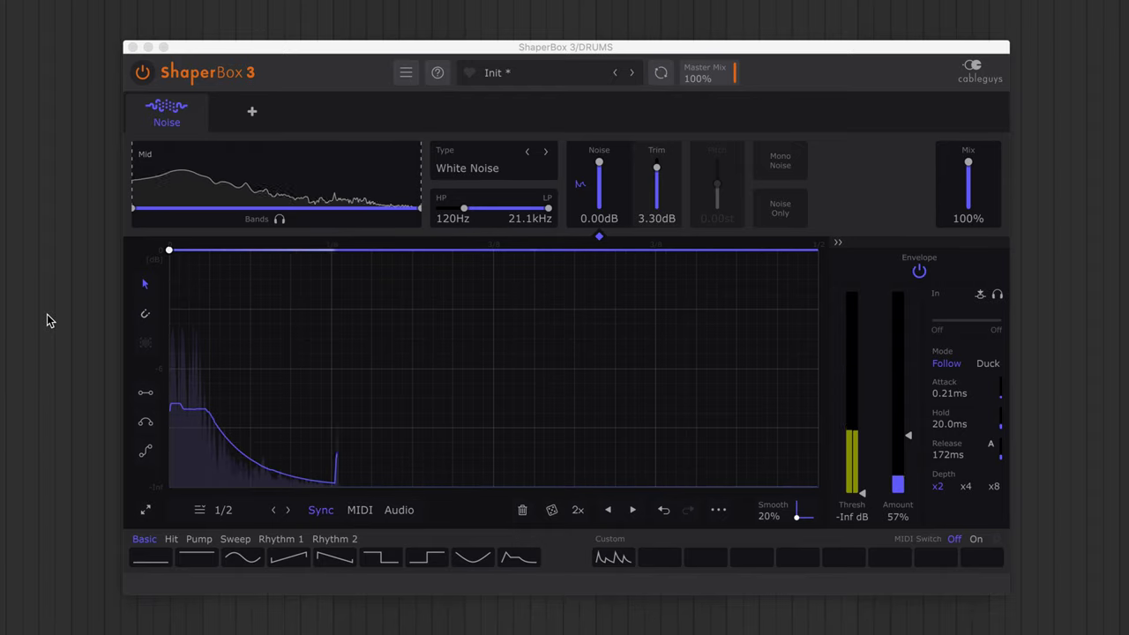
- Set the drum noise type to Tambourine 1 from the Percussion list
left_click(477, 177)
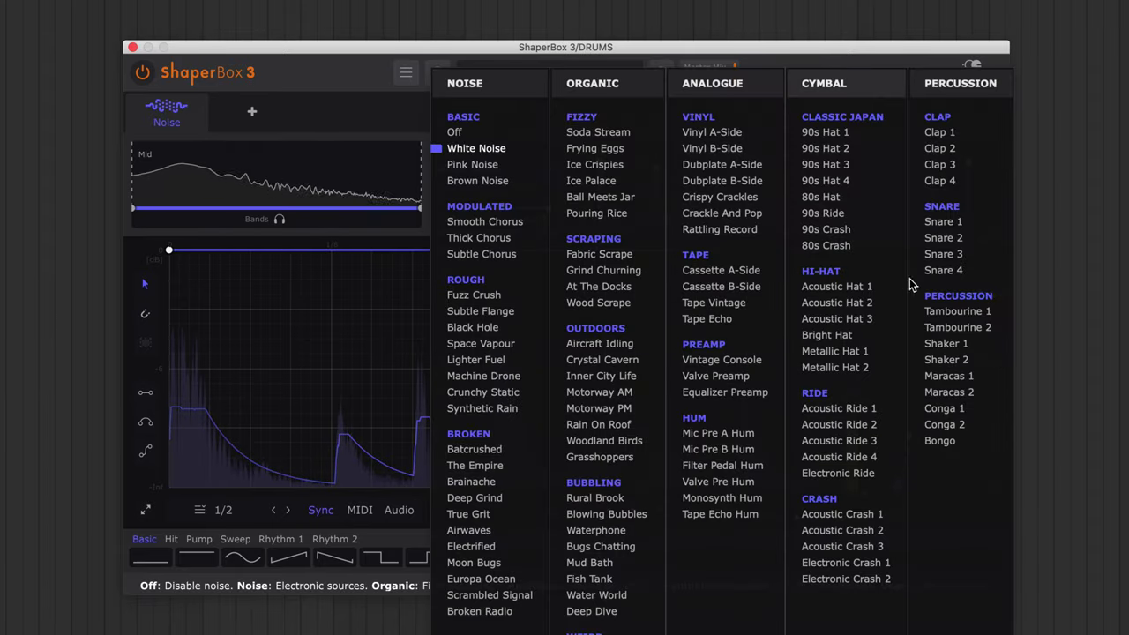
left_click(958, 313)
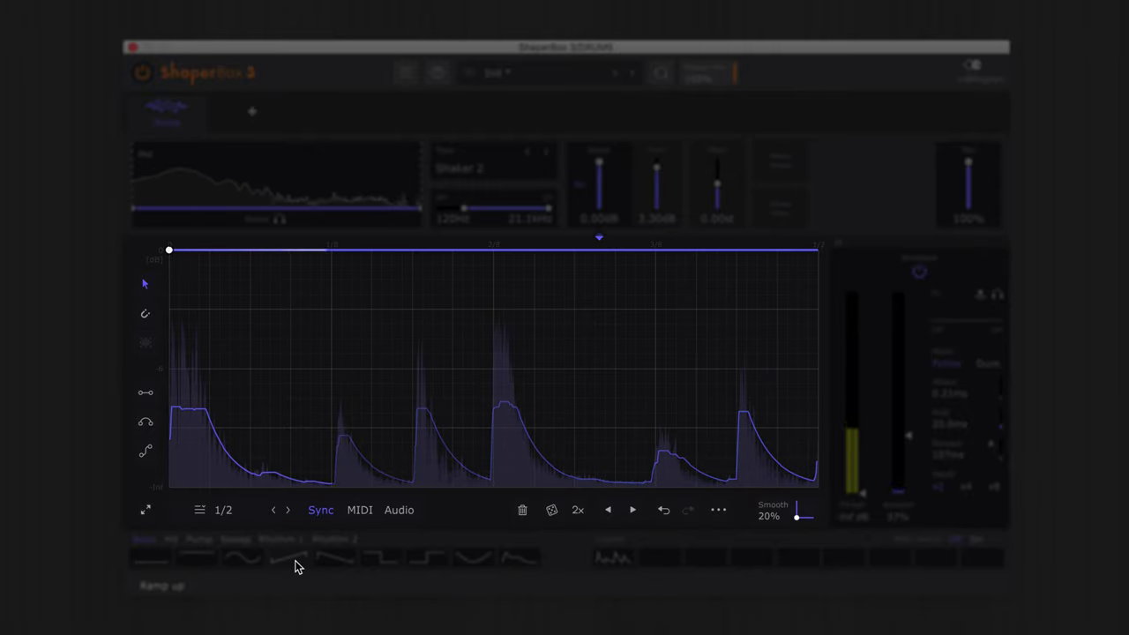
- Load a rising ramp bent into a convex curve and turn off the envelope follower
left_click(295, 567)
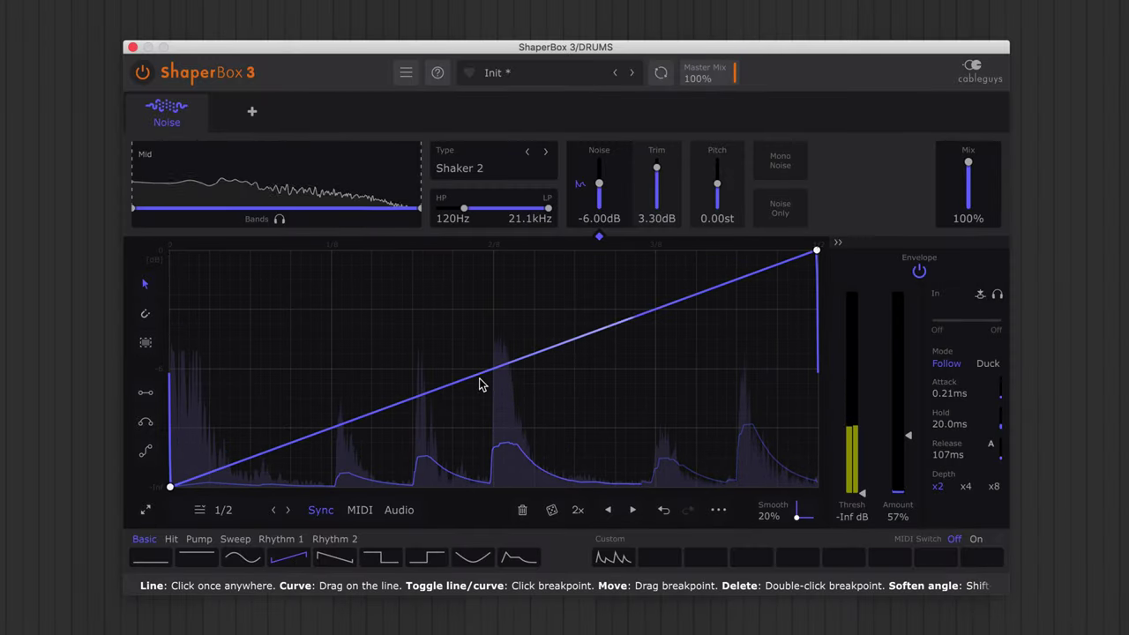
left_click_drag(475, 341, 443, 250)
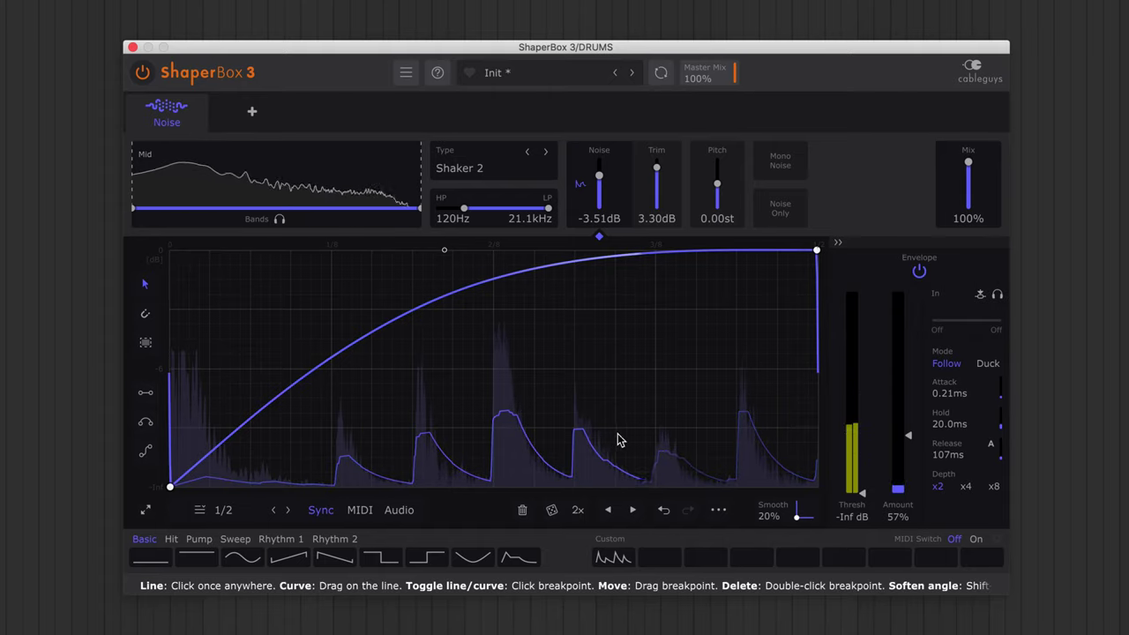
left_click(920, 271)
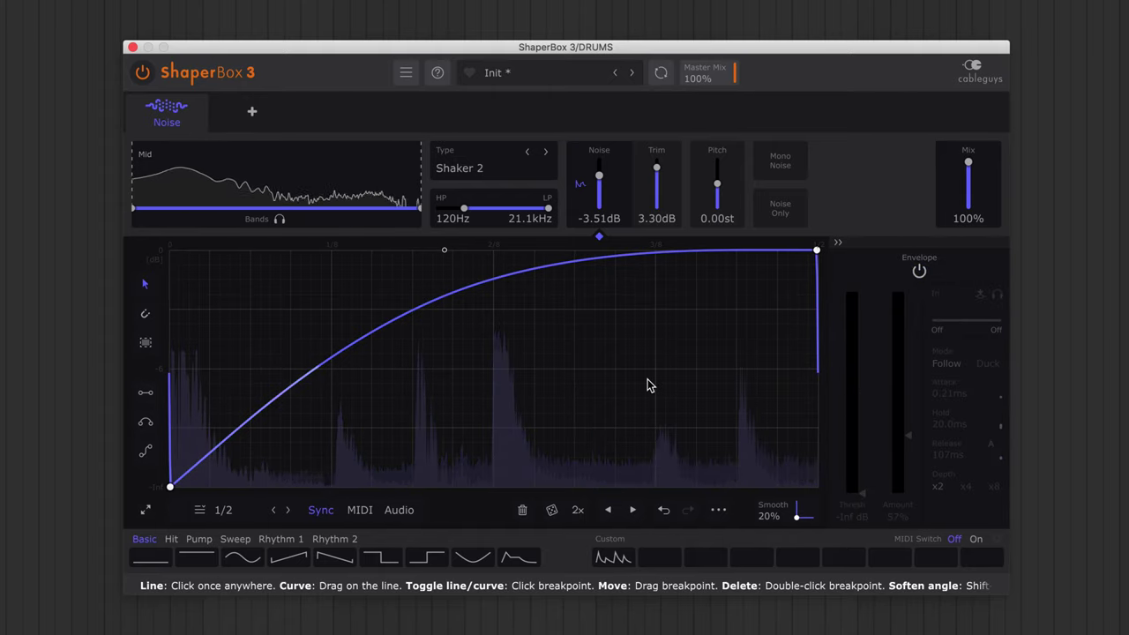
- Apply the custom multi-peak volume pattern, doubled with 2x, ending in a concave decay
left_click(622, 558)
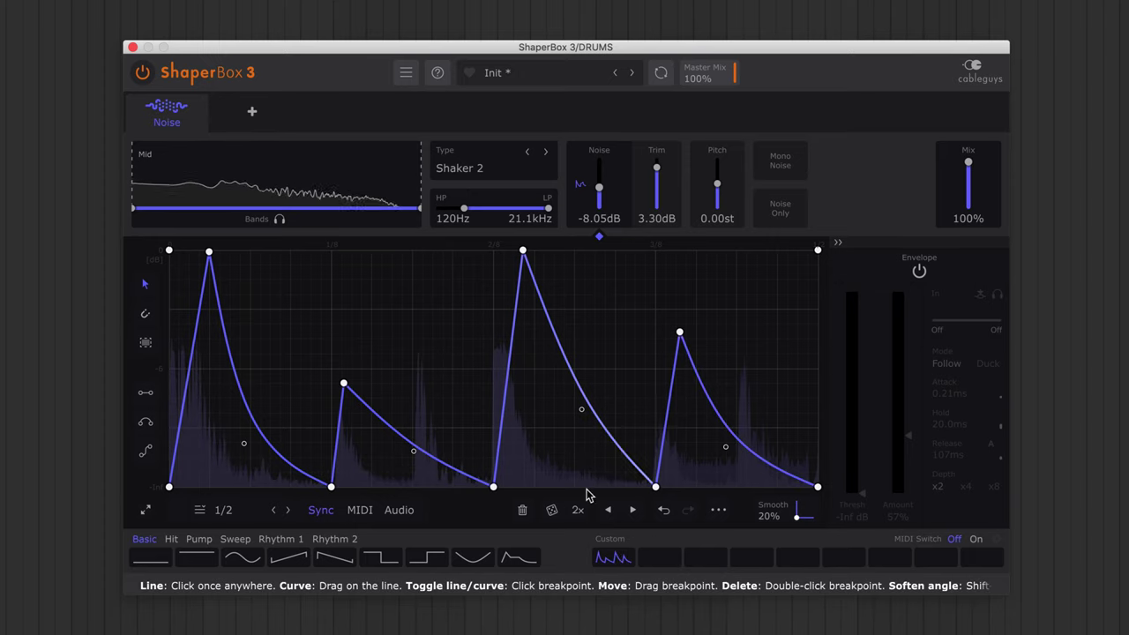
left_click_drag(725, 447, 768, 329)
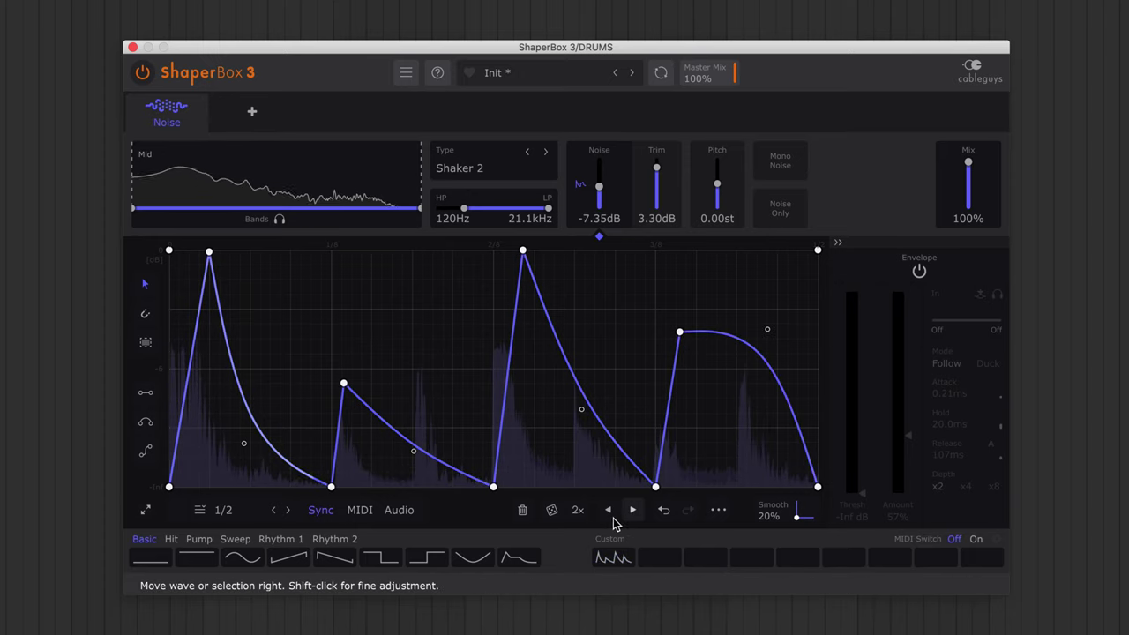
left_click(578, 512)
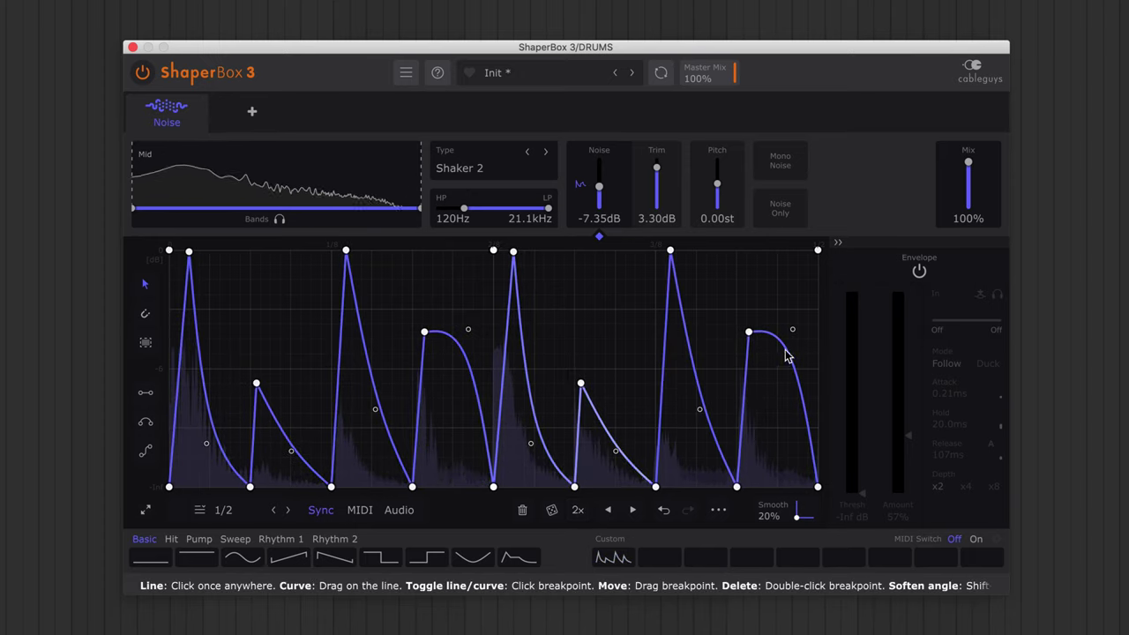
left_click_drag(794, 329, 765, 436)
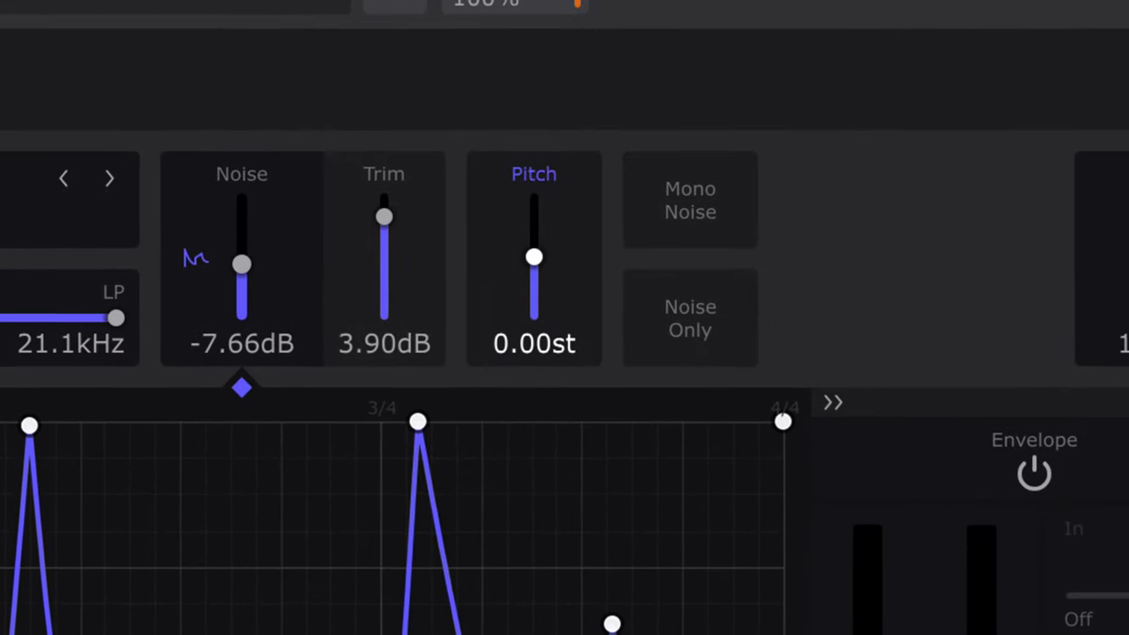
- Raise the noise pitch slightly, then reset it to 0.00 st
left_click_drag(534, 257, 533, 249)
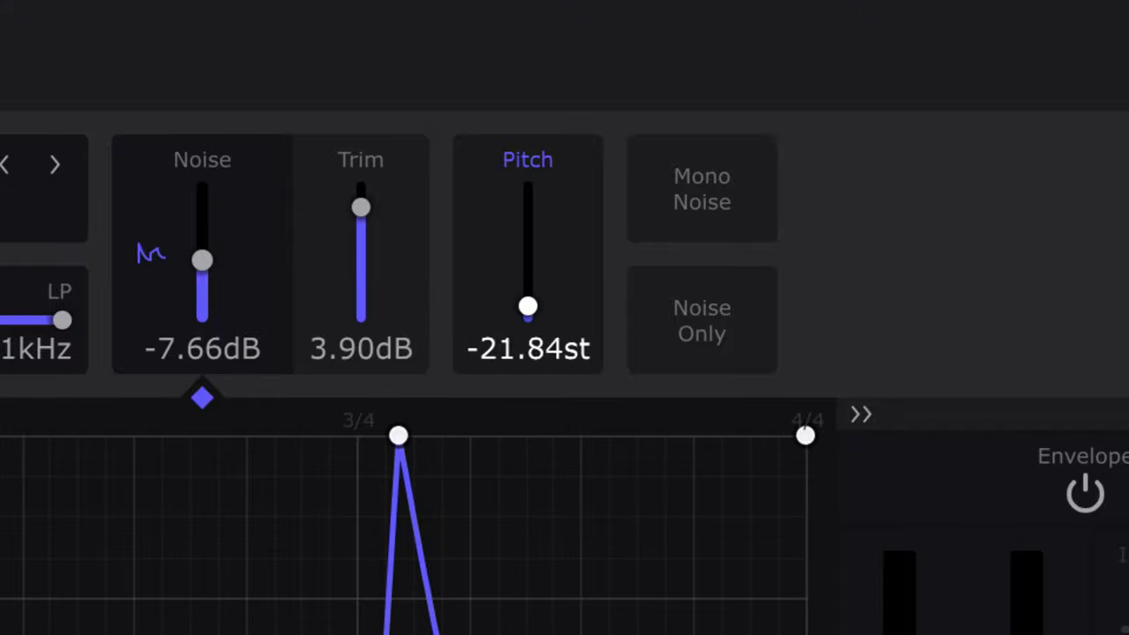
double_click(531, 280)
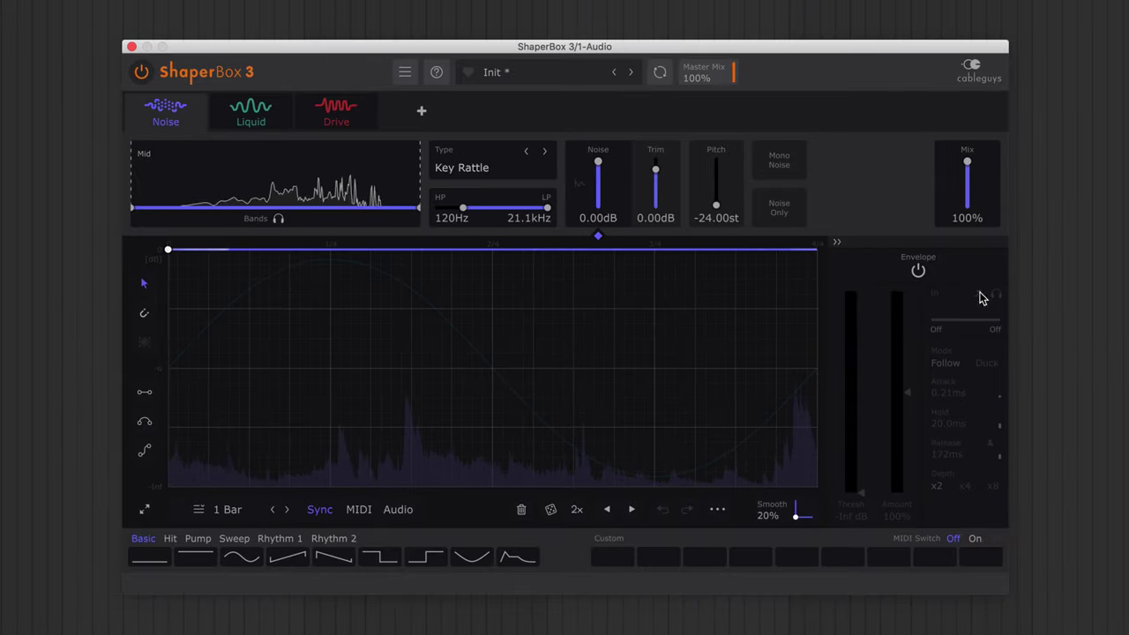
- Pick Blowing Bubbles as the noise type, then step forward and back through neighbouring clap types
left_click(496, 175)
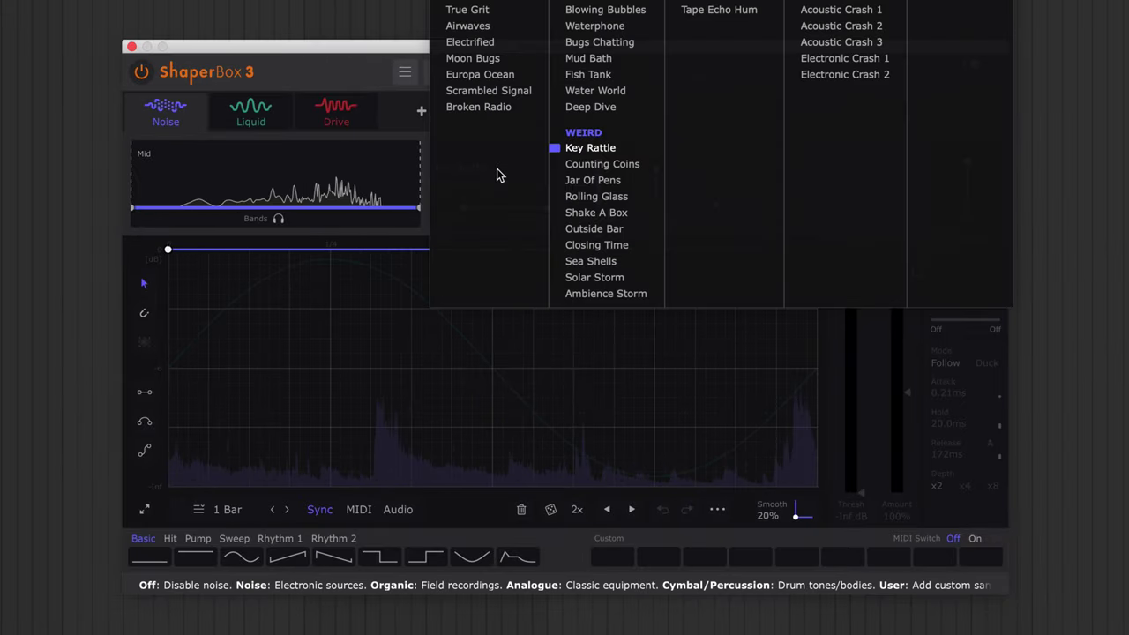
left_click(609, 10)
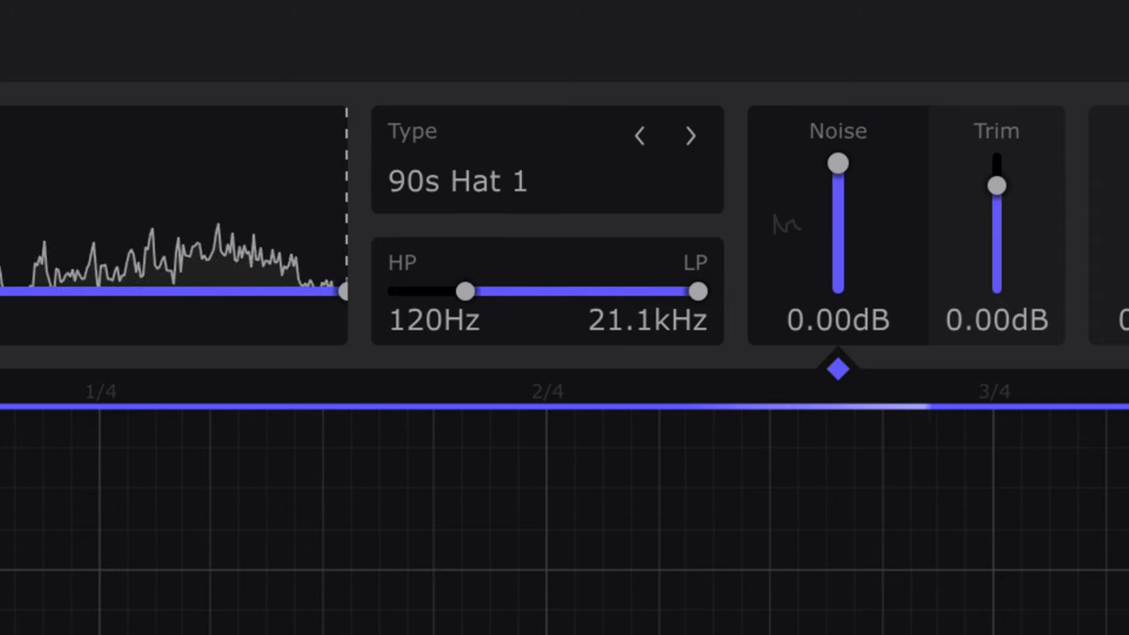
left_click(691, 136)
left_click(701, 142)
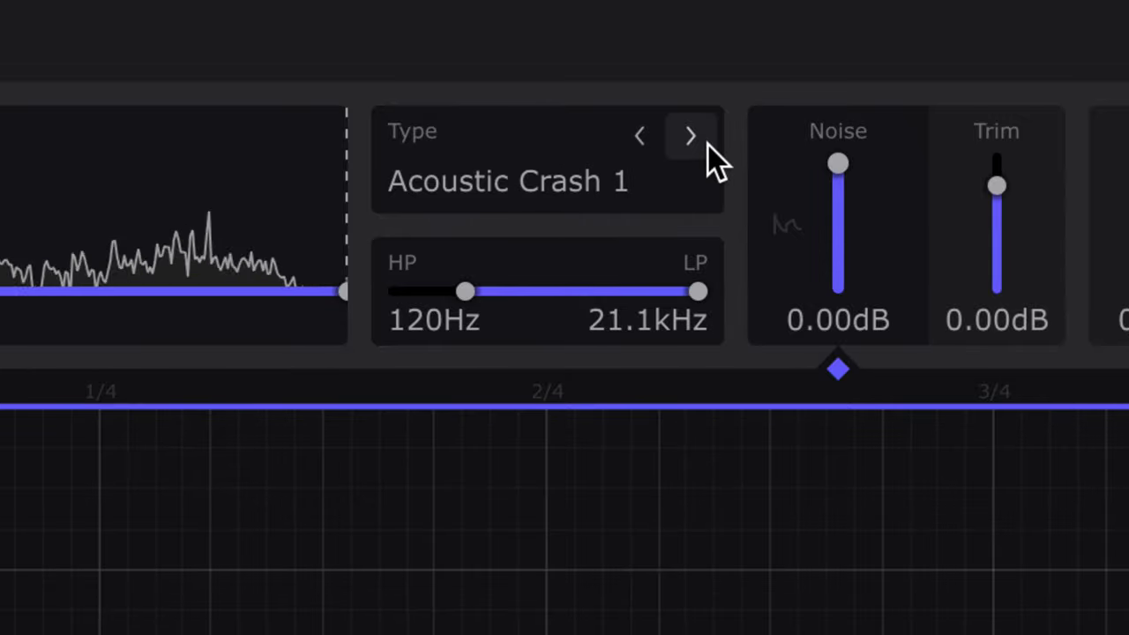
left_click(705, 143)
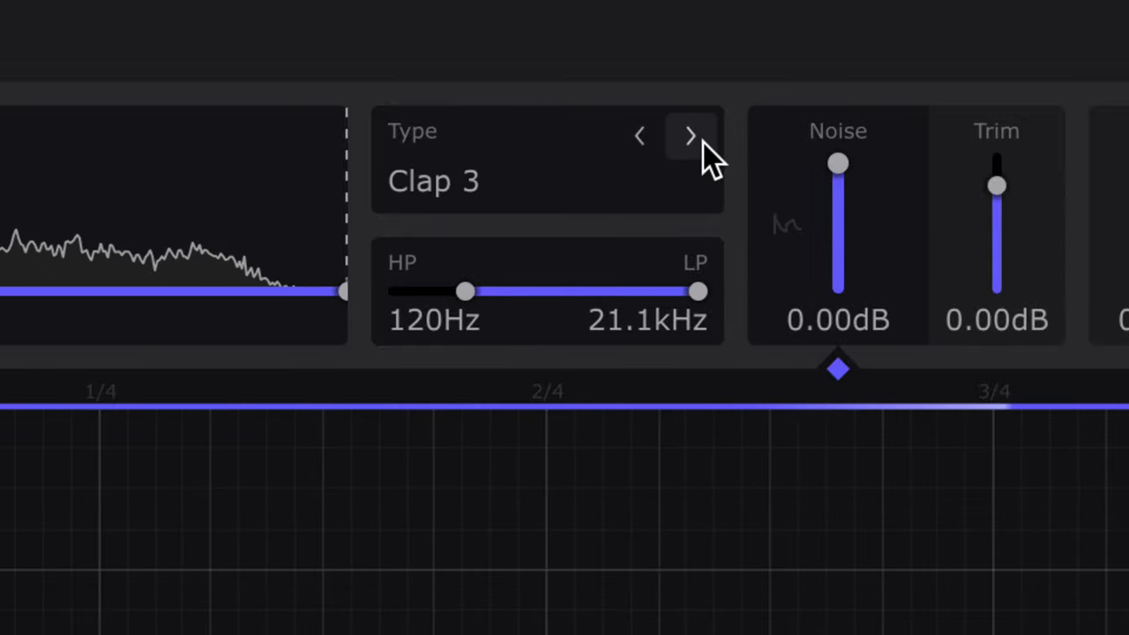
left_click(703, 142)
left_click(704, 142)
left_click(703, 142)
left_click(657, 137)
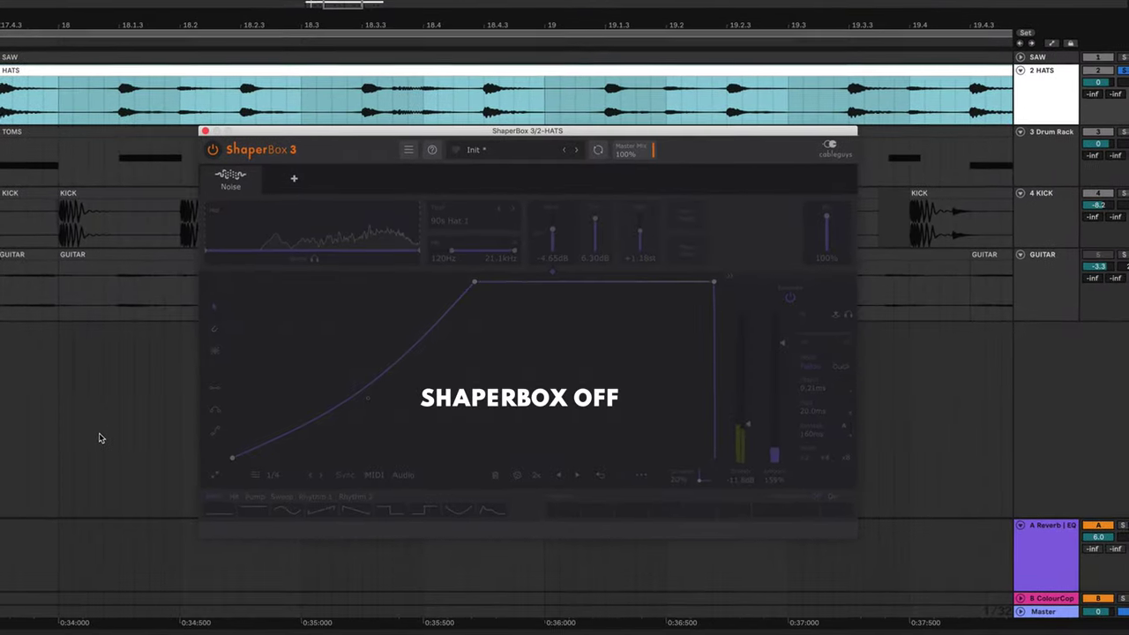
- Re-enable the bypassed 90s Hat 1 noise layer and lengthen its envelope release
left_click(186, 154)
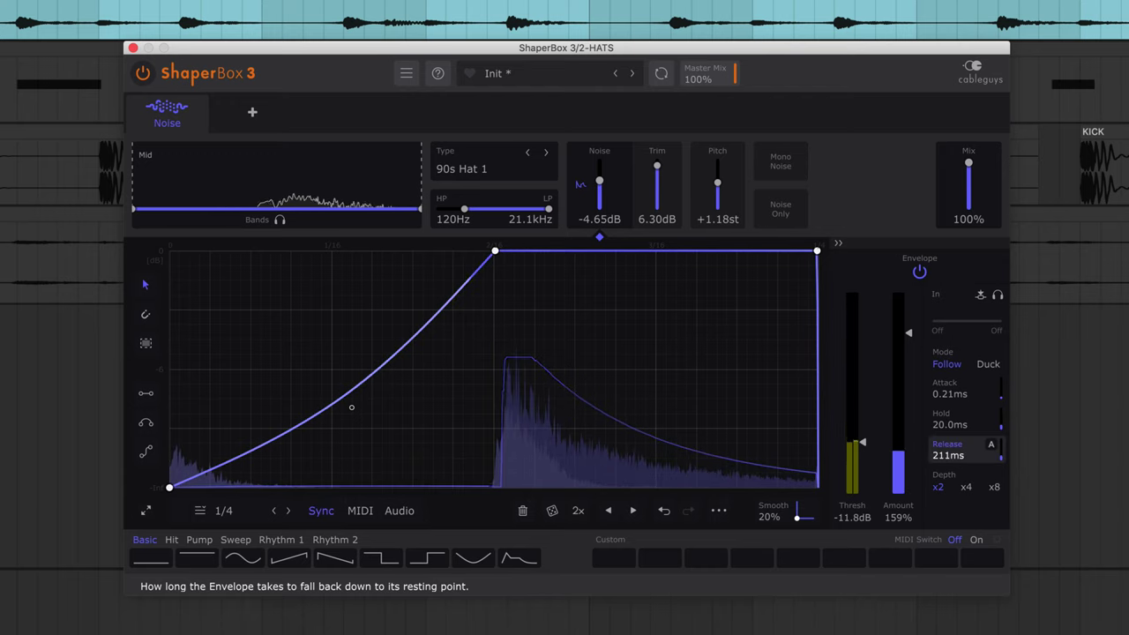
left_click_drag(949, 455, 948, 497)
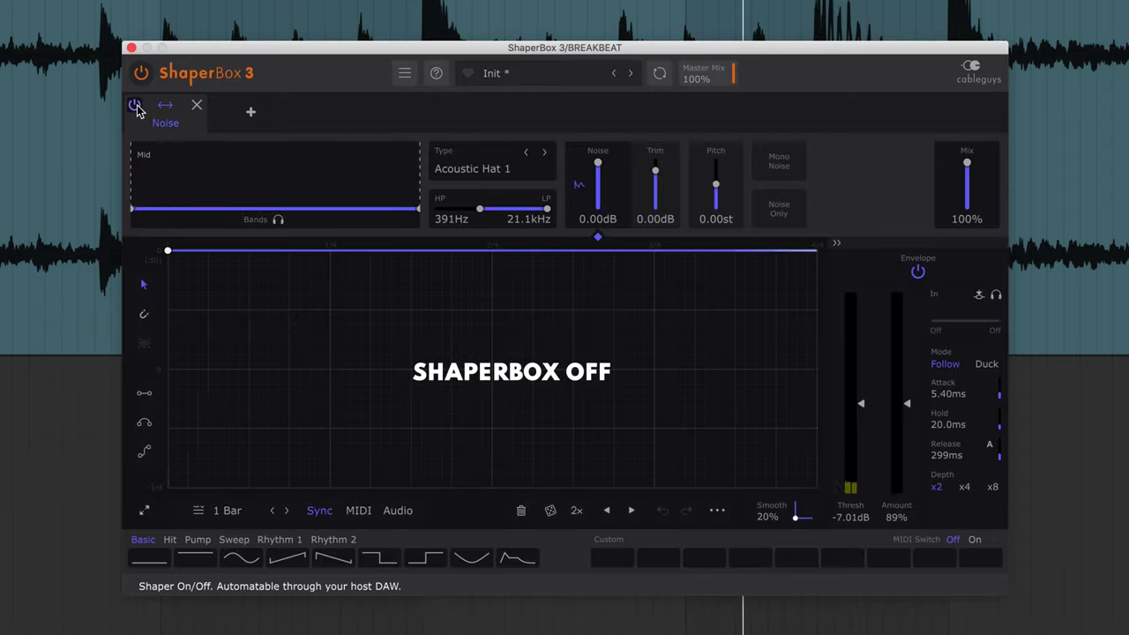
- Power on the breakbeat noise layer and try Acoustic Crash 2, settling on Acoustic Ride 2
left_click(141, 73)
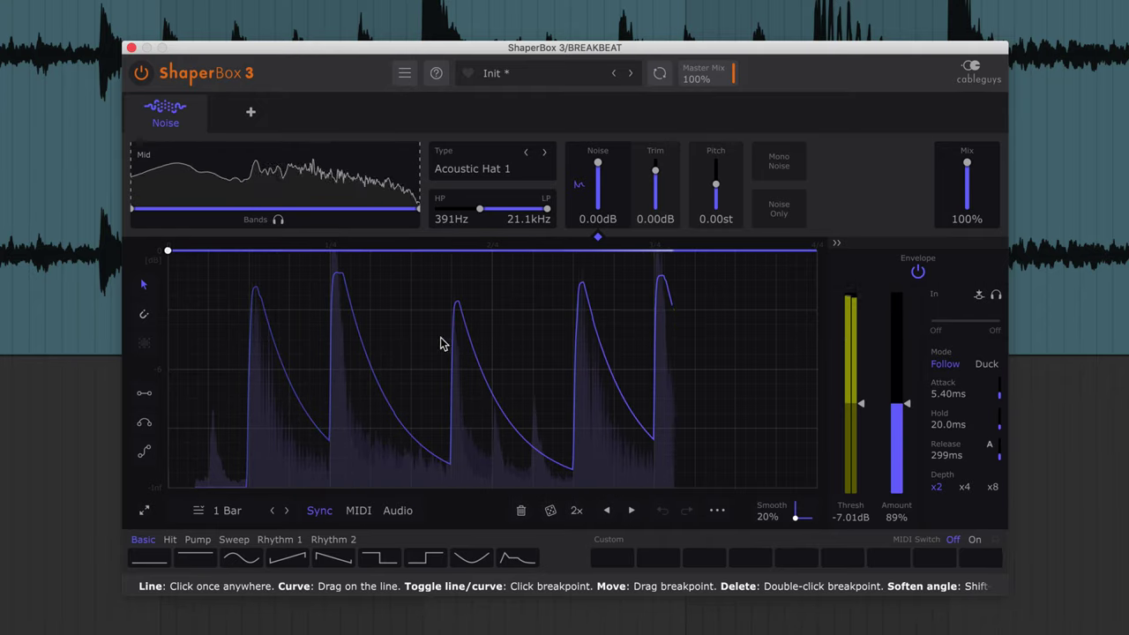
left_click(503, 169)
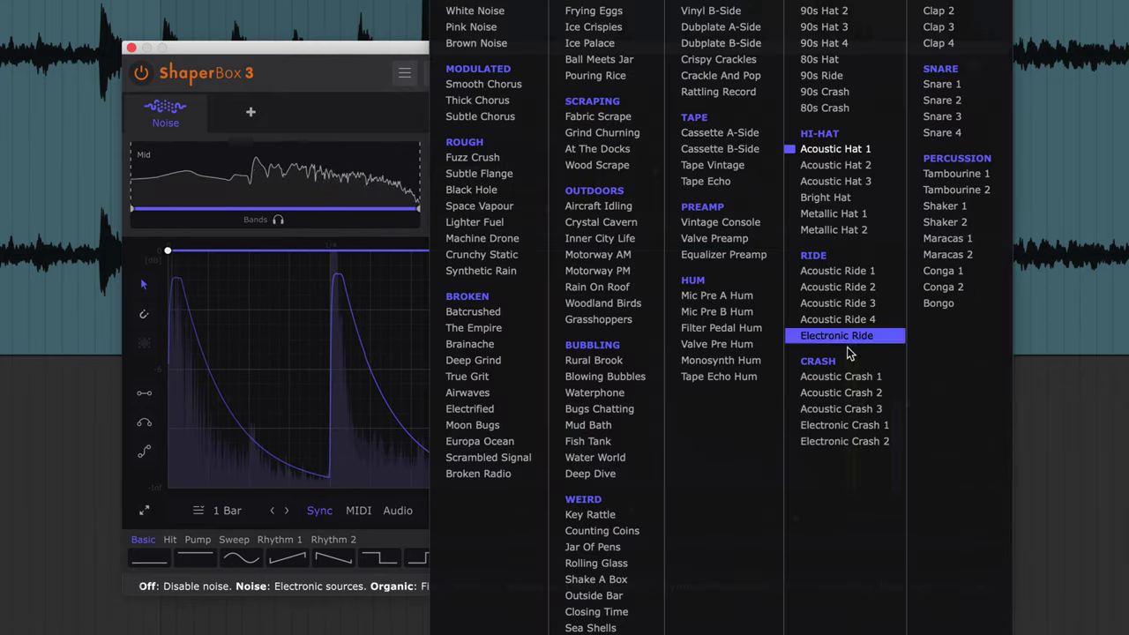
left_click(855, 392)
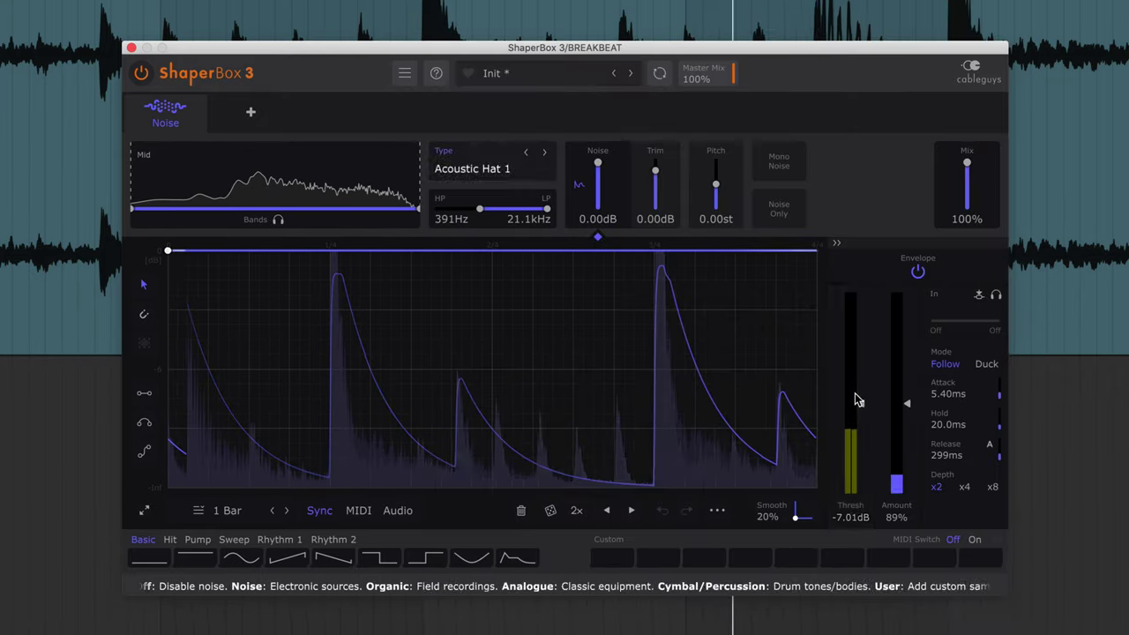
left_click(494, 168)
left_click(860, 42)
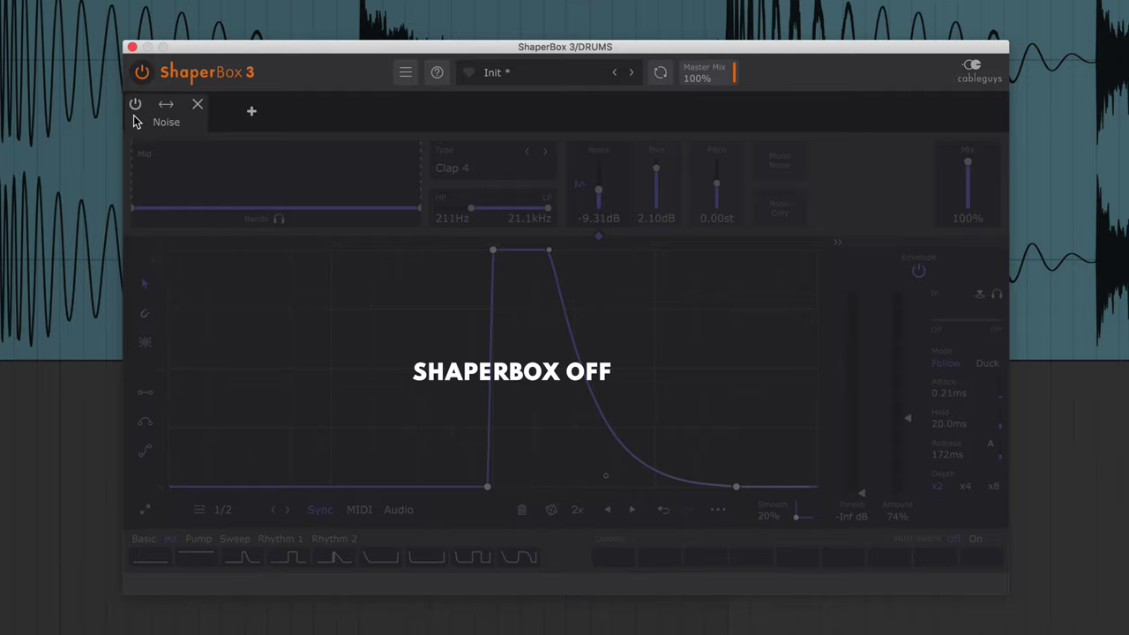
- Power on the drums noise layer and set its type to Snare 4 instead of Clap 4
left_click(136, 106)
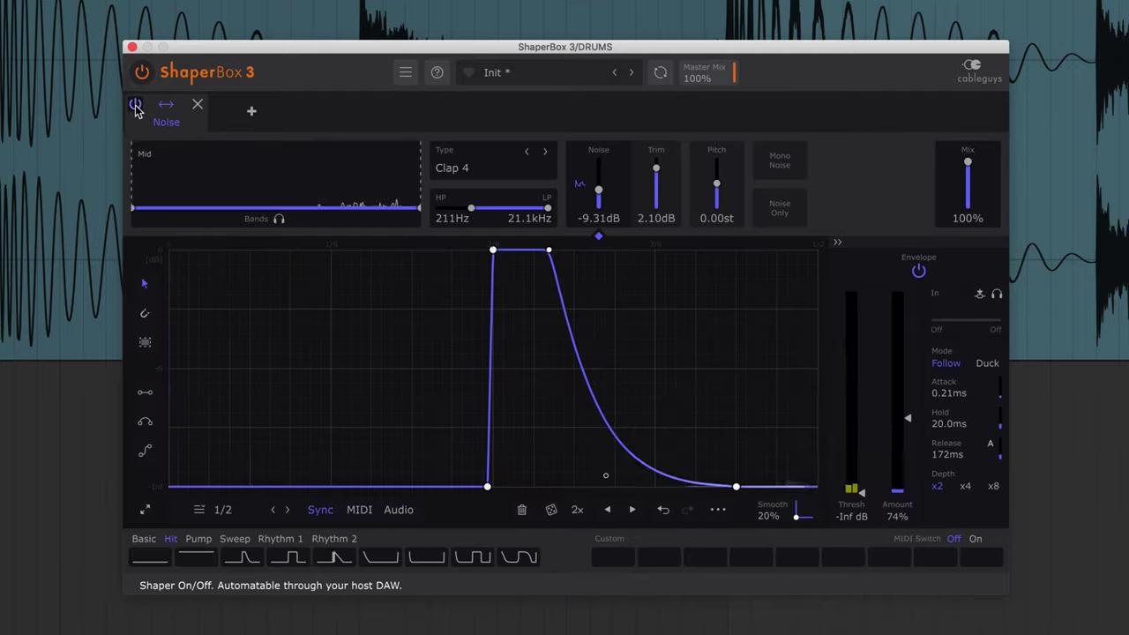
left_click(517, 170)
left_click(900, 238)
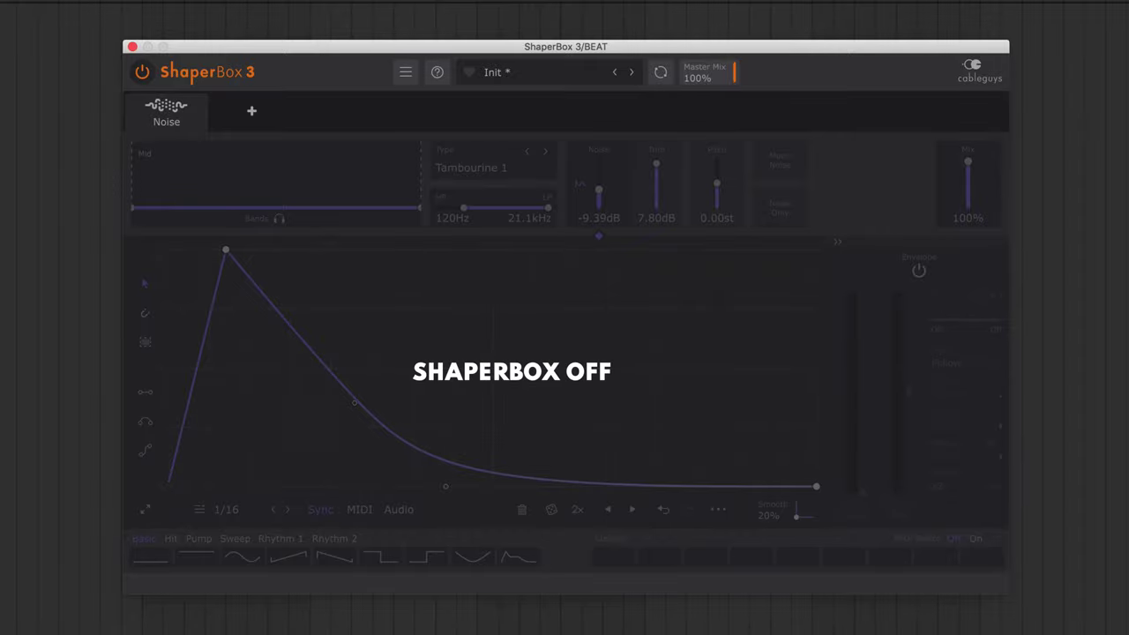
- Enable the beat noise layer and step through Tambourine 2, Shaker 1, Shaker 2 to Maracas 1
left_click(137, 105)
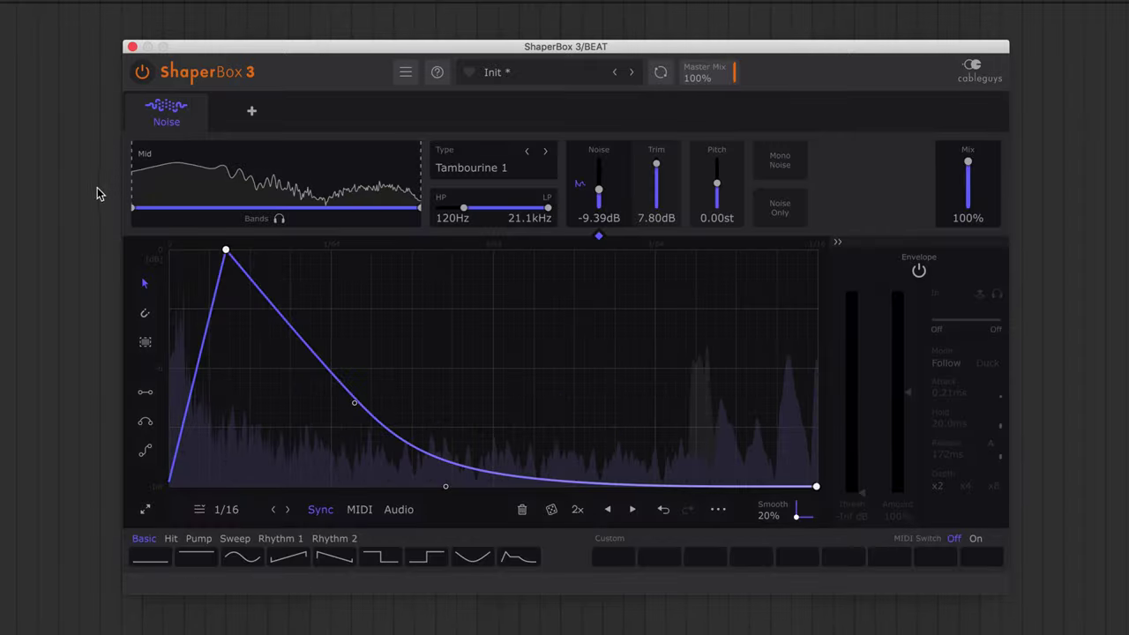
left_click(546, 151)
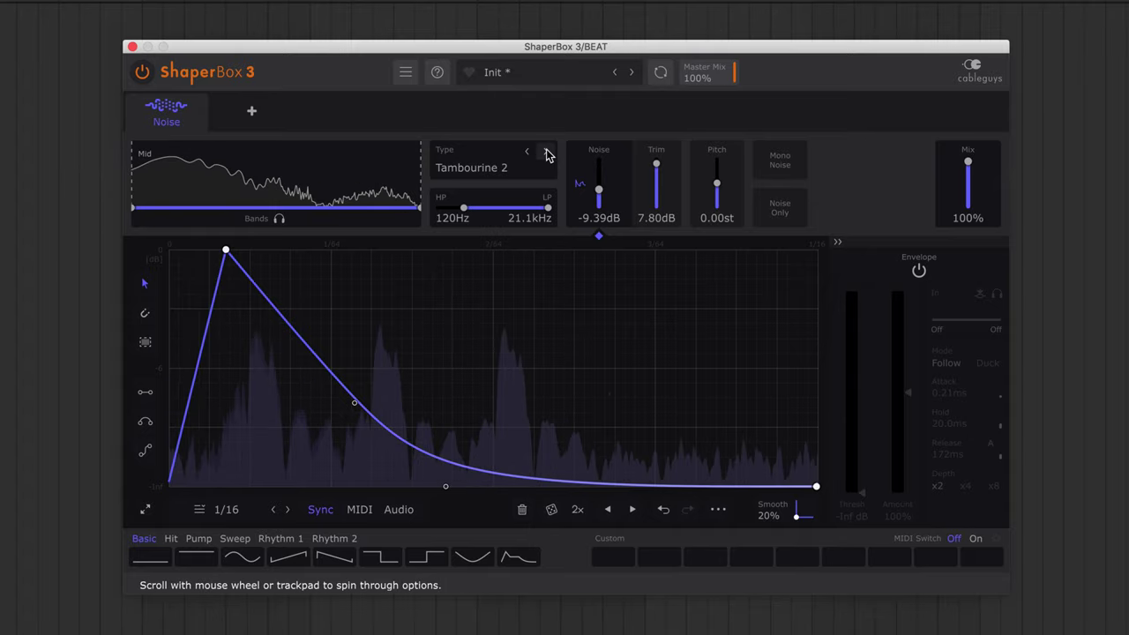
left_click(546, 152)
left_click(546, 152)
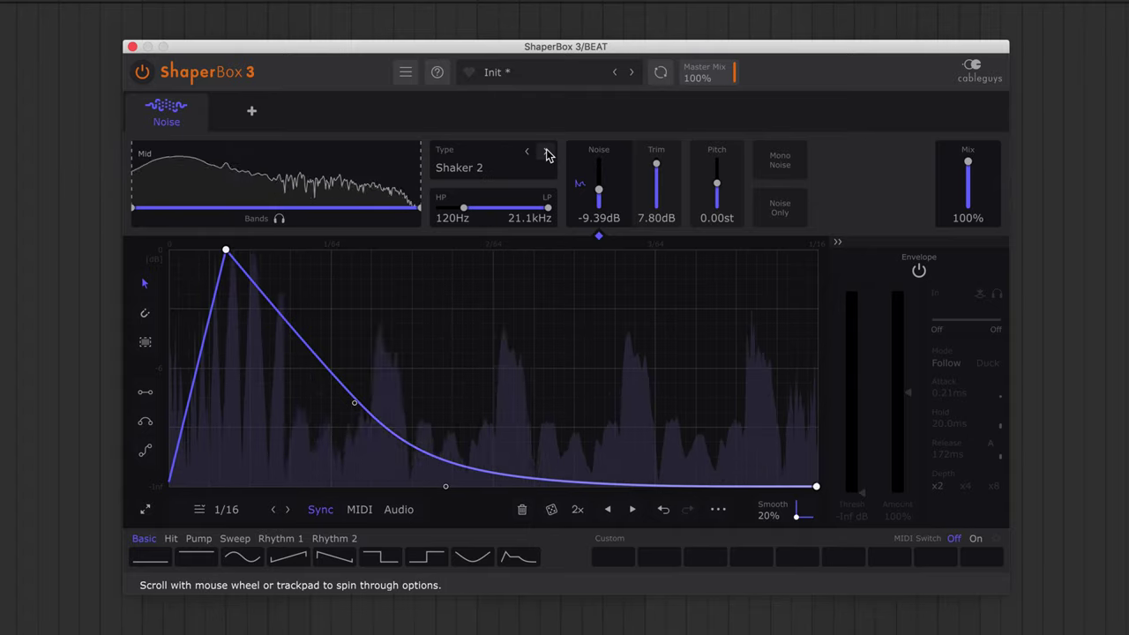
left_click(546, 152)
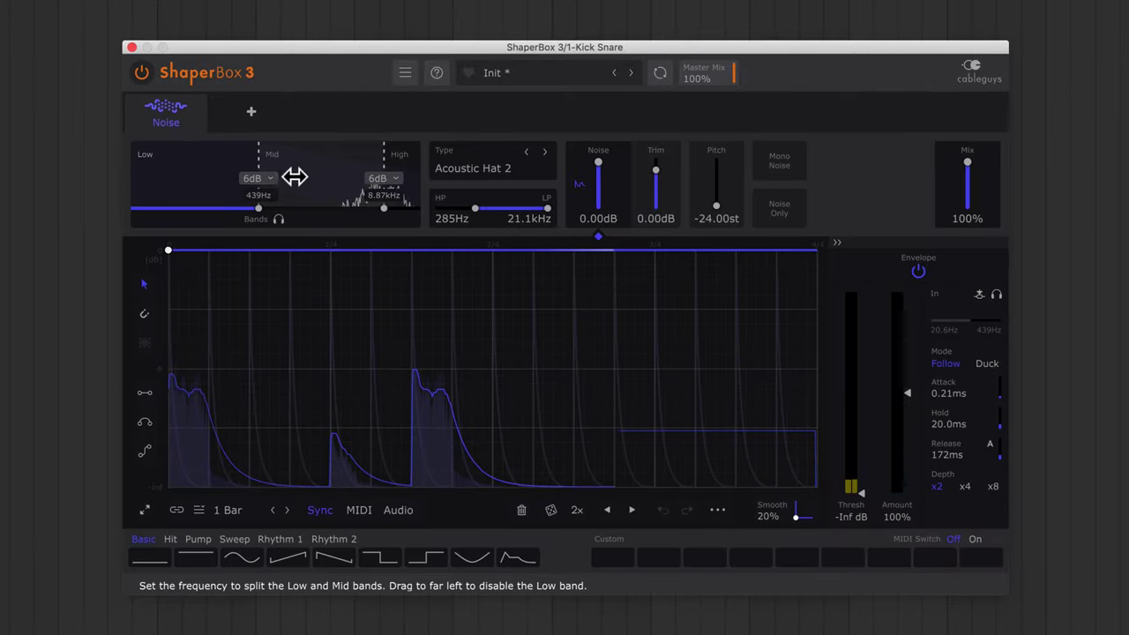
- Inspect the kick-snare track's Mid band, then its High band noise settings
left_click(320, 168)
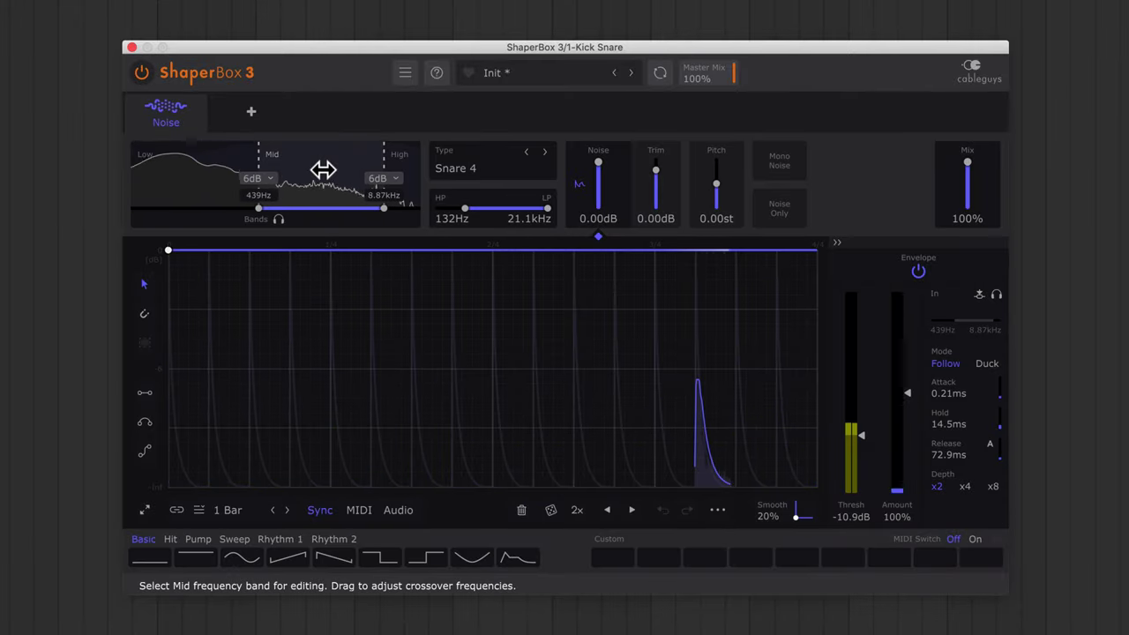
left_click(414, 169)
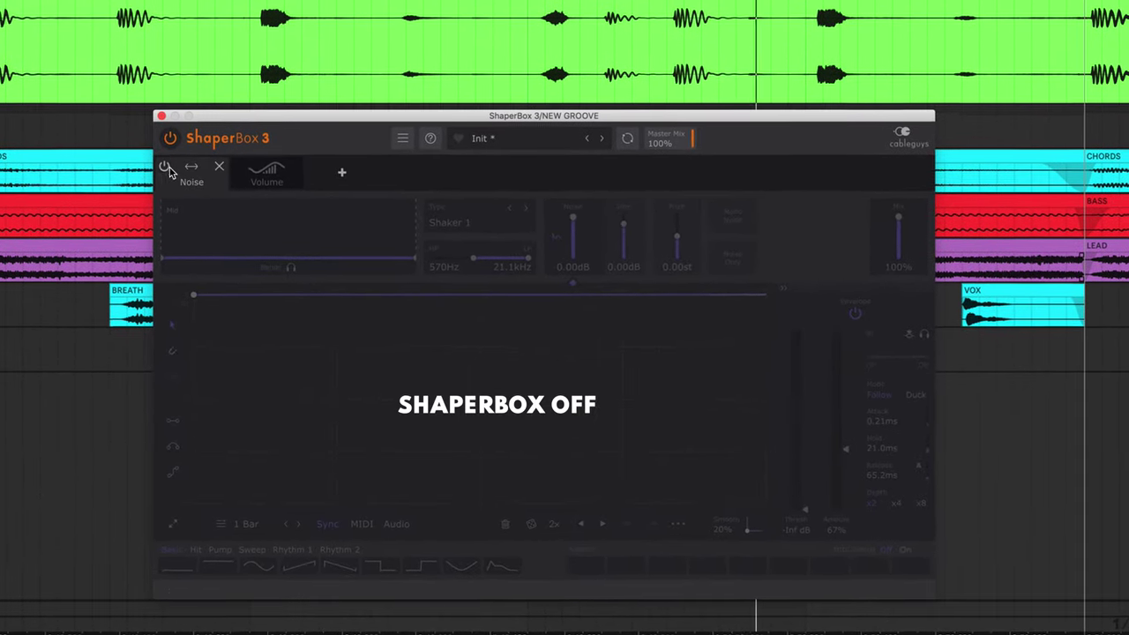
- Enable the Shaker 1 noise layer on NEW GROOVE and solo it with Noise Only
left_click(161, 160)
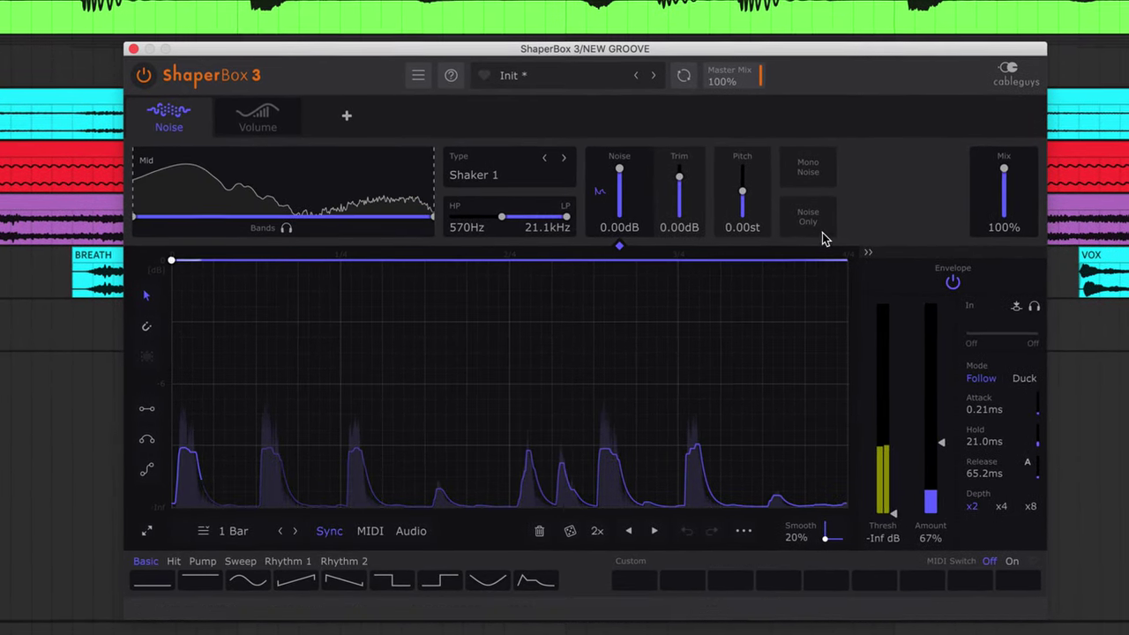
left_click(809, 218)
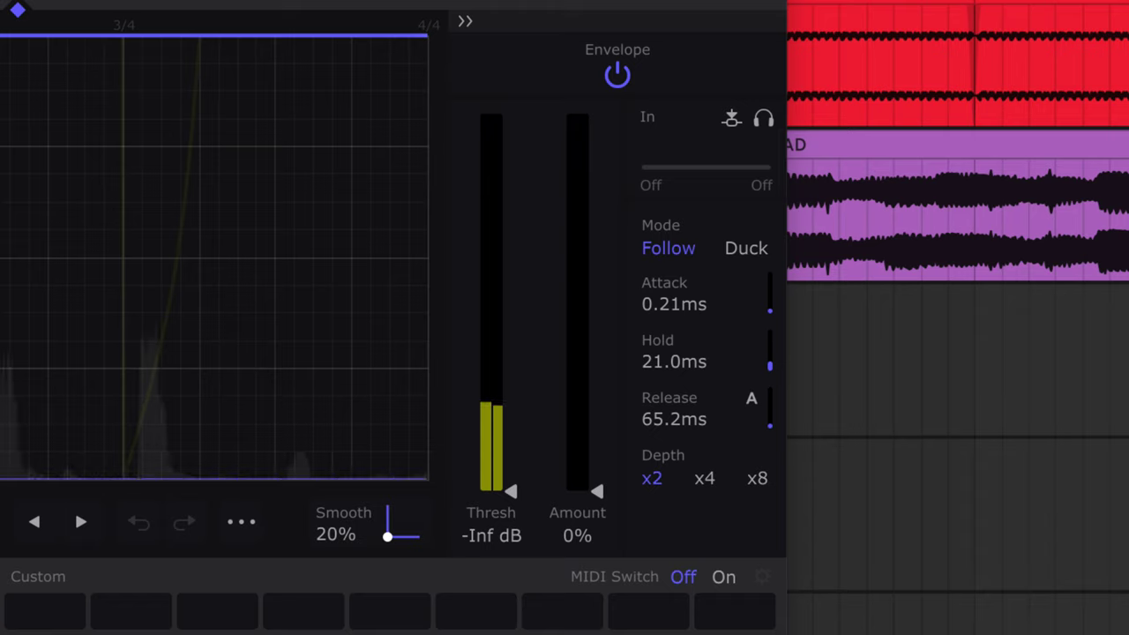
- Raise the Shaker 1 noise envelope amount to 64% so it tracks the drum hits
left_click_drag(598, 491, 597, 446)
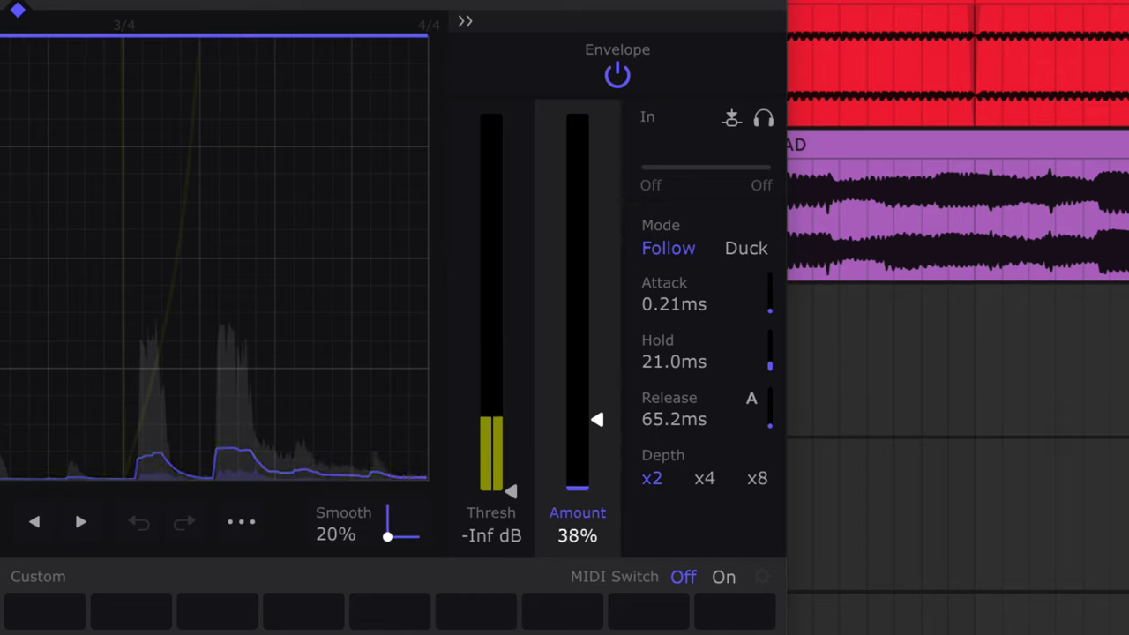
left_click_drag(597, 419, 597, 371)
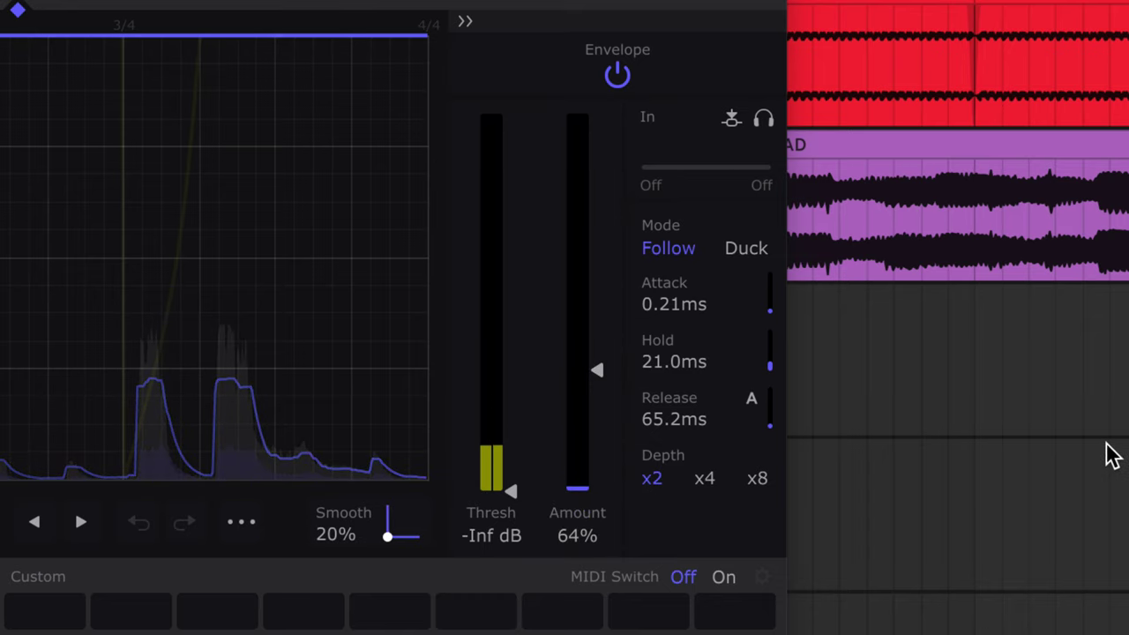